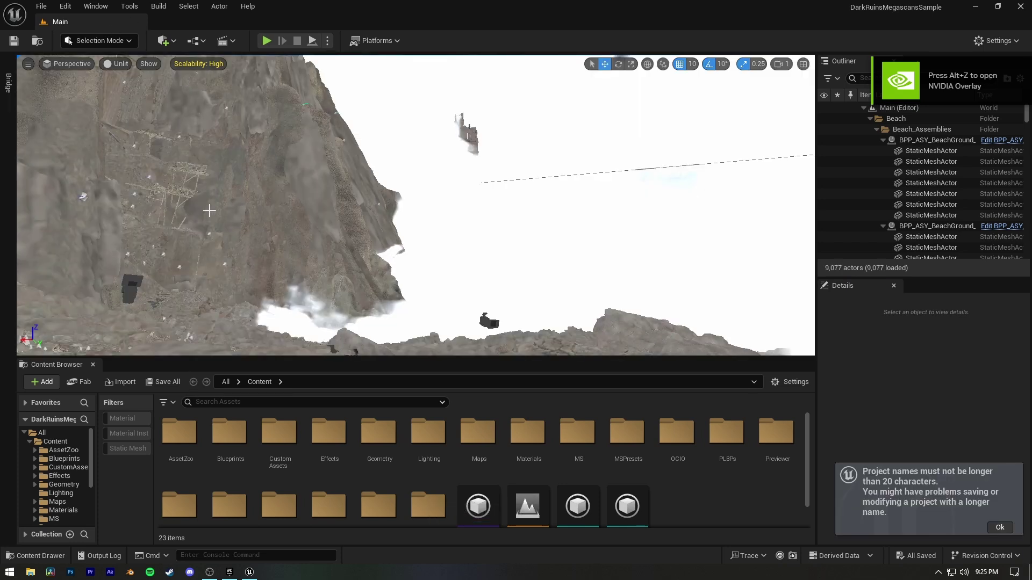
- Open QA_Perf_Flythrough in Movie Render Queue and select its render job
left_click(224, 42)
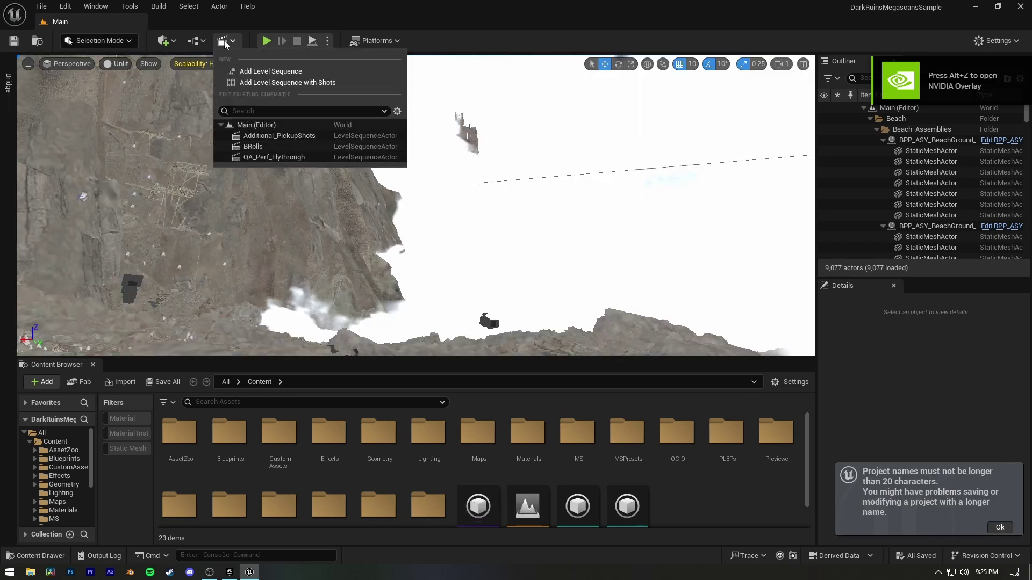
left_click(260, 157)
left_click(327, 385)
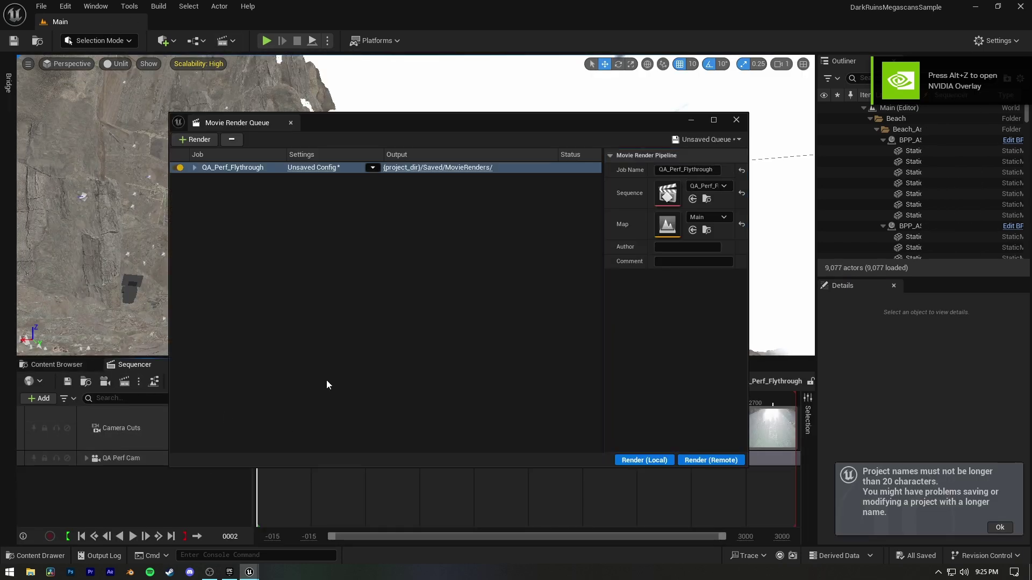
left_click(999, 527)
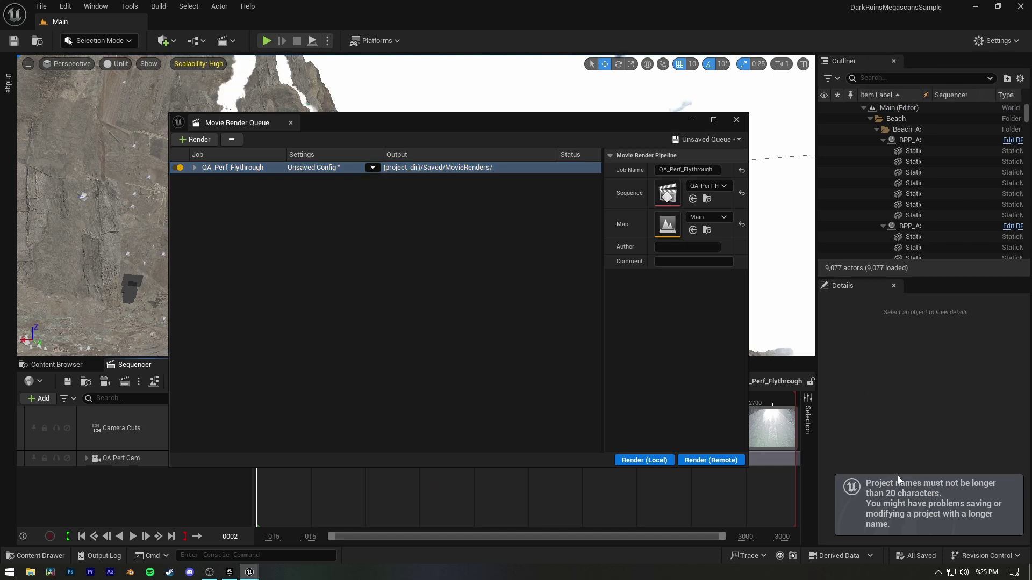
- Replace the job's render settings with the 1080p preset
left_click(305, 168)
left_click(662, 138)
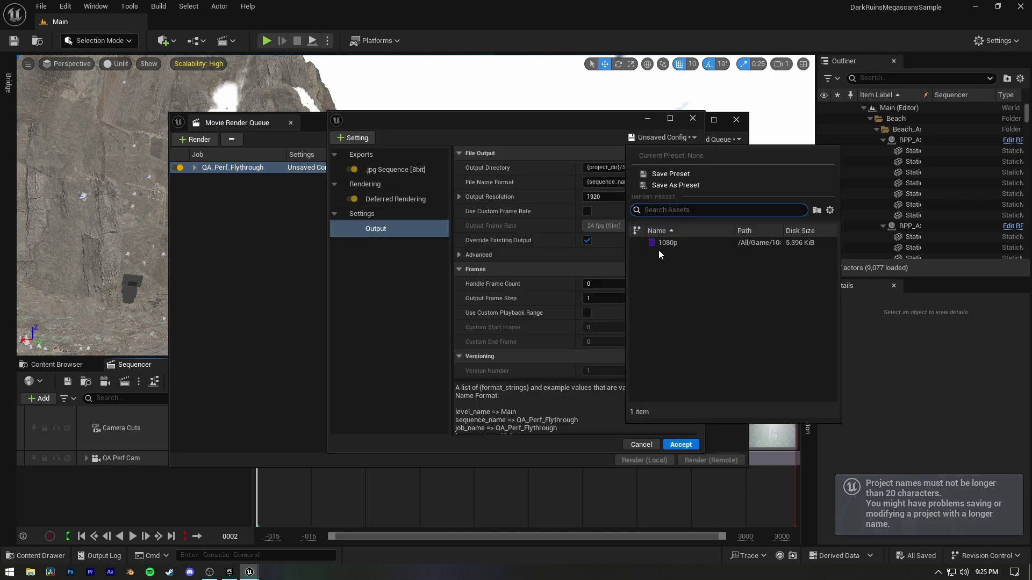
left_click(659, 250)
left_click(597, 309)
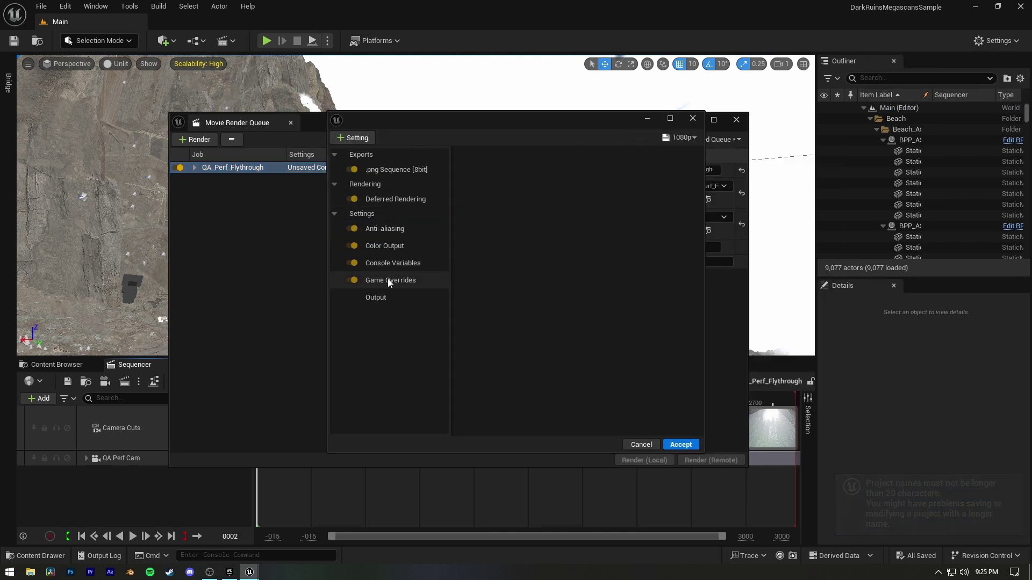
- Inspect the OCIO configuration's desired colour spaces without changing them
left_click(408, 246)
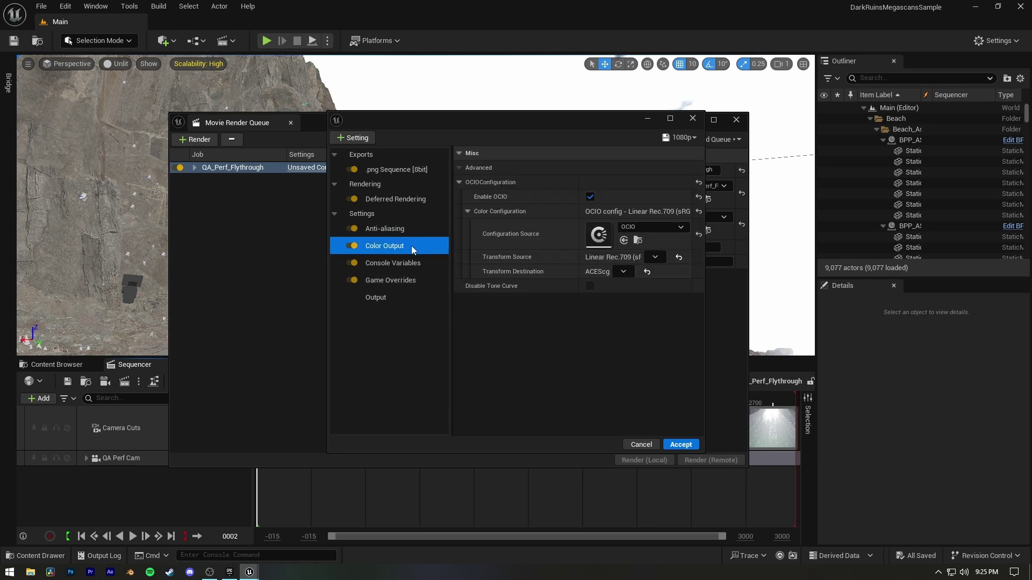
double_click(598, 236)
left_click(56, 166)
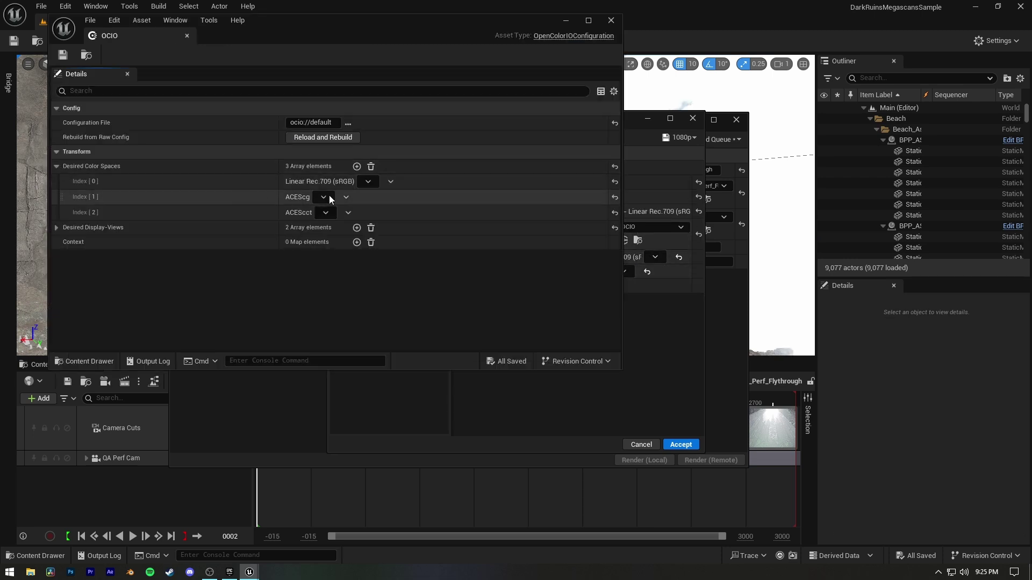
left_click(325, 212)
mouse_move(333, 248)
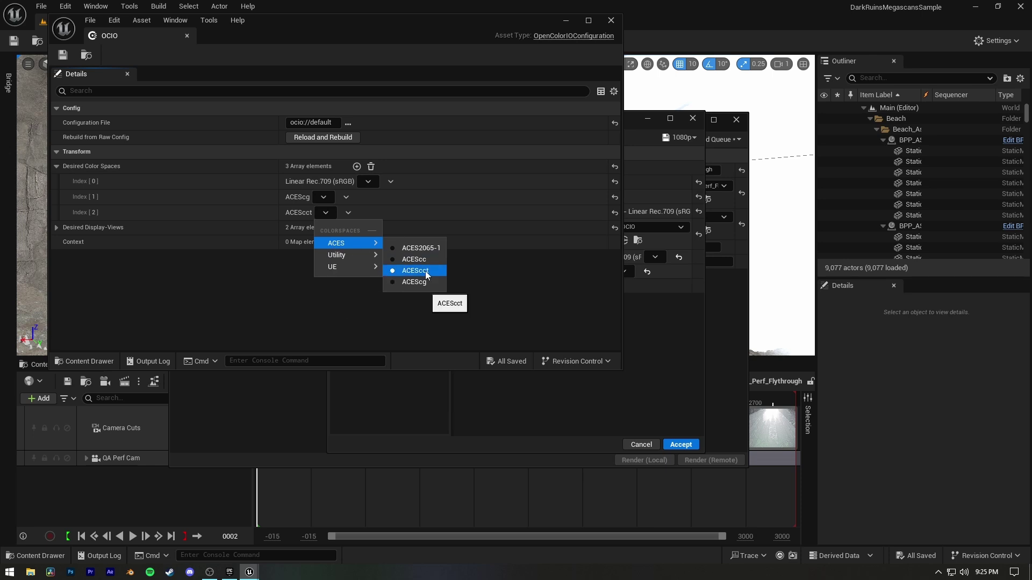
left_click(210, 275)
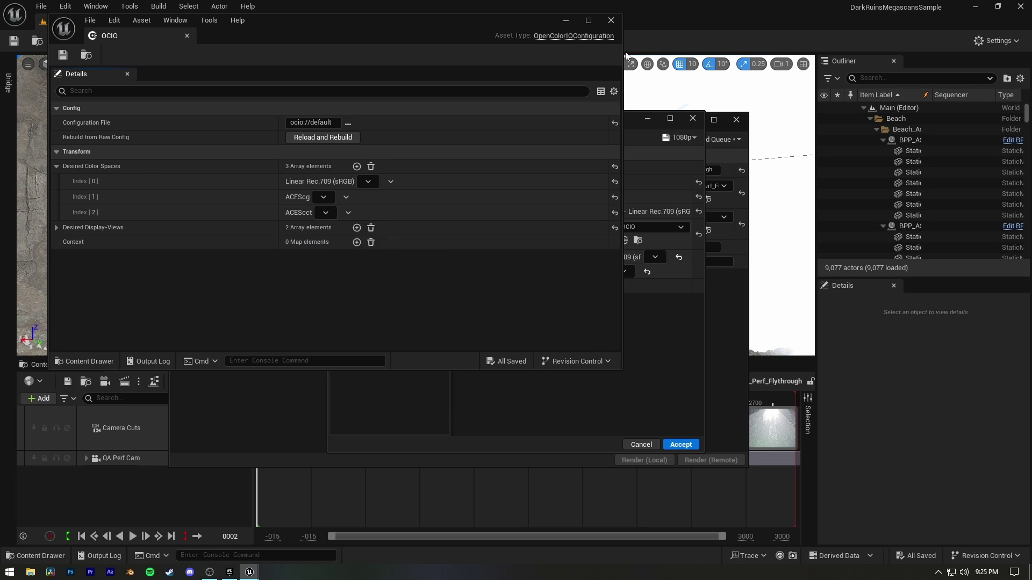
left_click(611, 21)
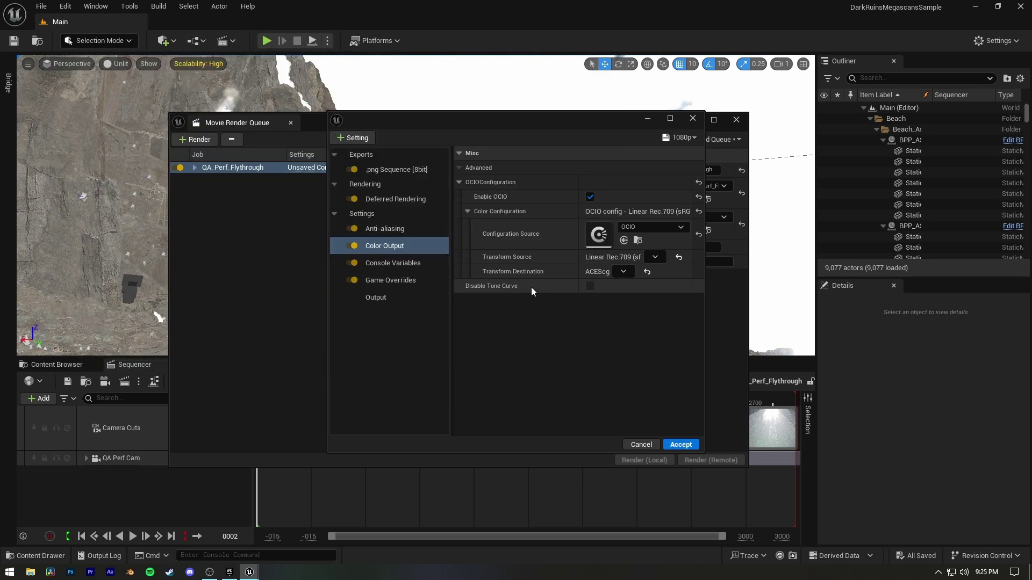
- Set the Color Output Transform Destination to ACEScct and accept the render settings
left_click(624, 271)
left_click(637, 315)
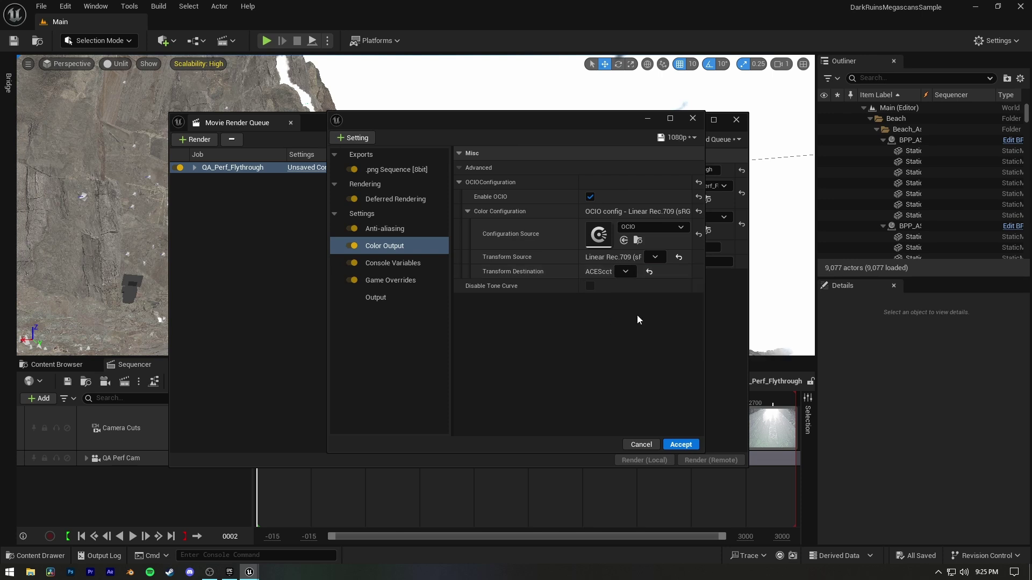
left_click(681, 444)
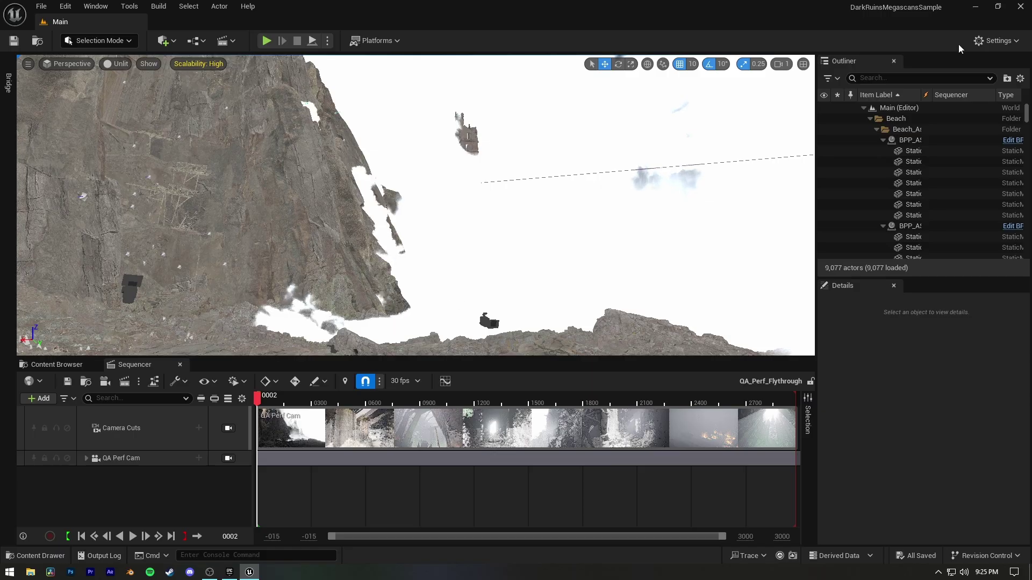
- Close Unreal, launch Premiere Pro and create a new project named 'Tutorial'
left_click(1020, 7)
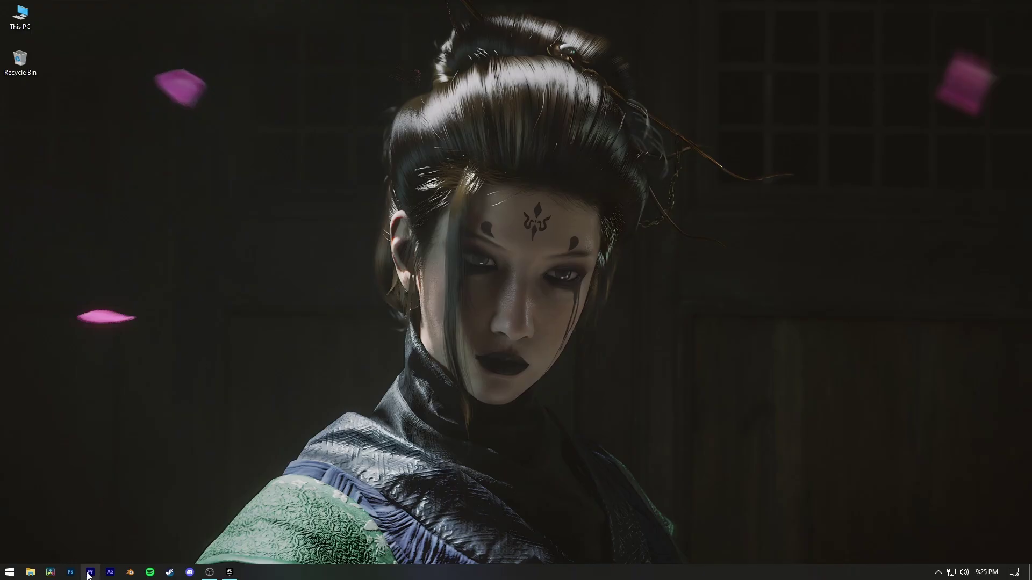
key("super+4")
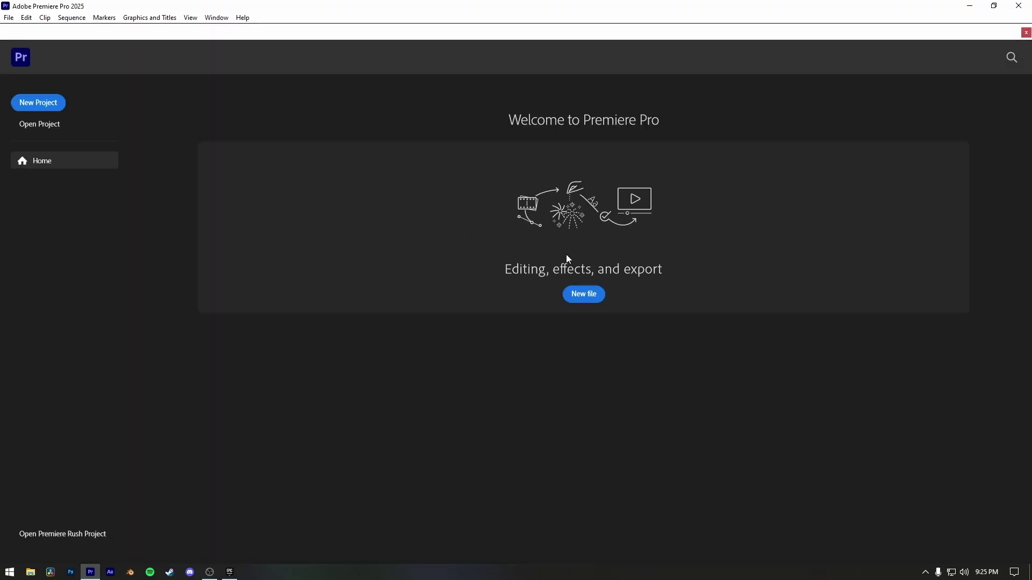
left_click(585, 304)
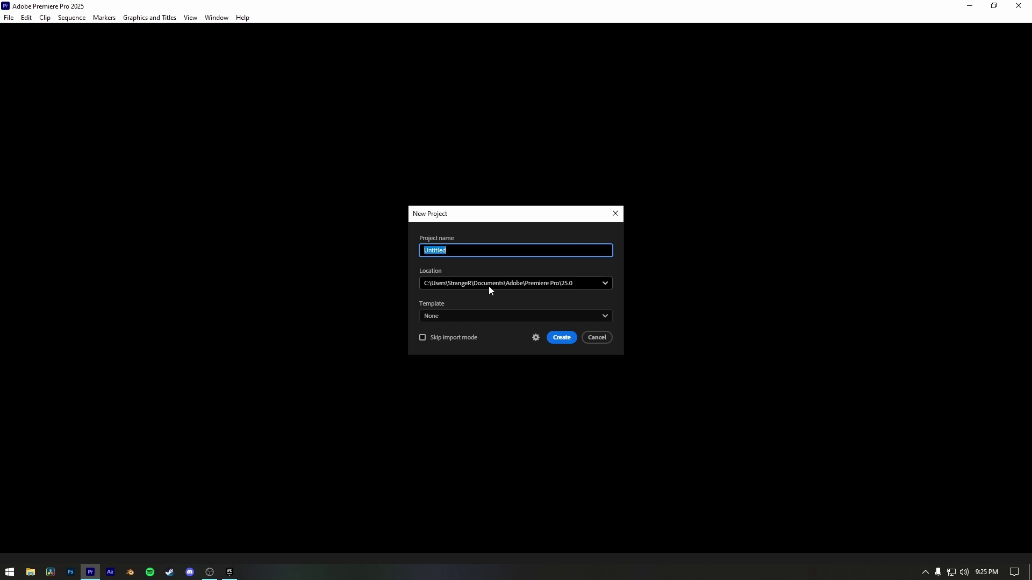
type("Tutorial")
key("Return")
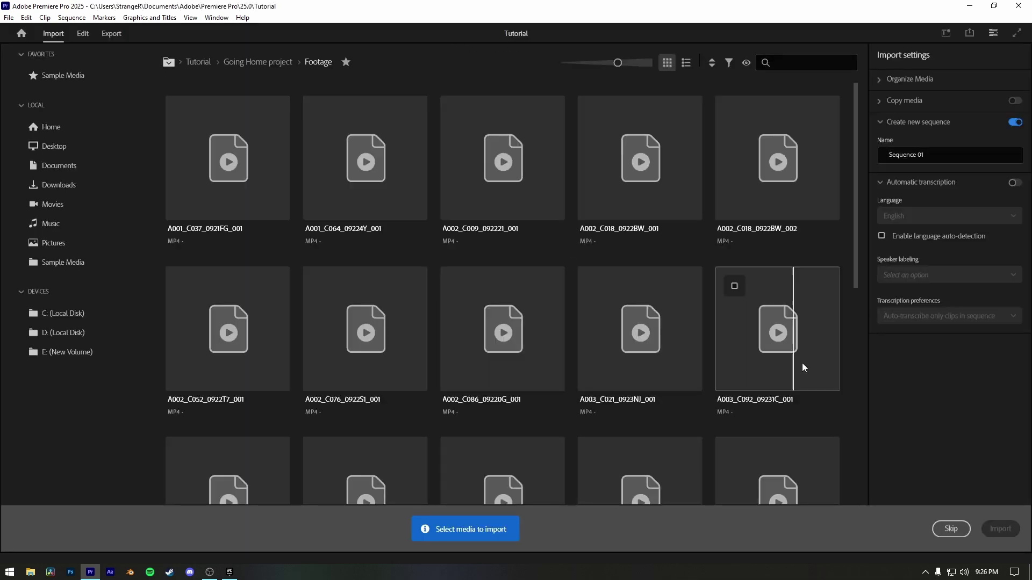
left_click(951, 530)
- Import the flythrough frames as an image sequence and build a sequence from the clip
left_click(130, 492)
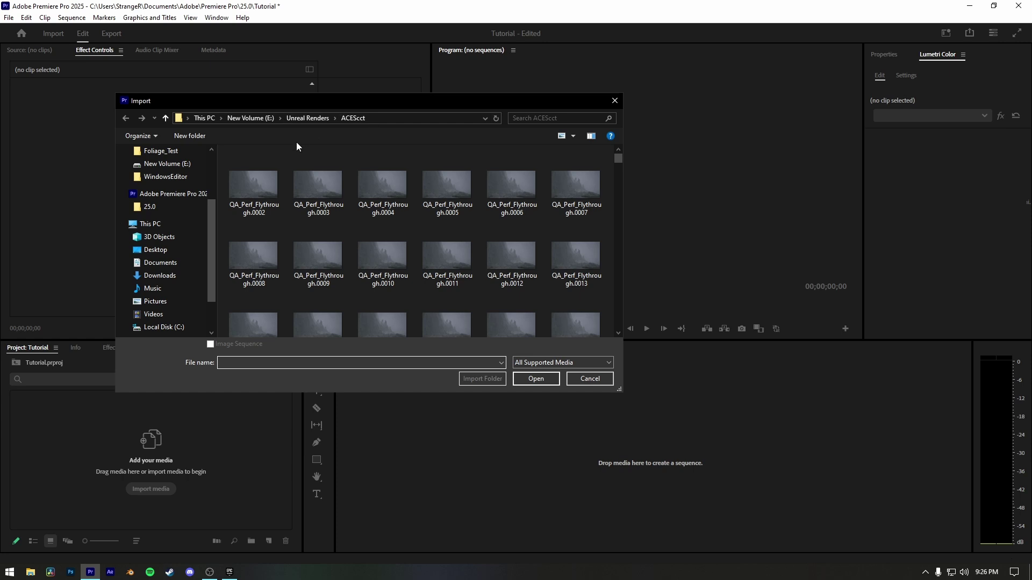
left_click(265, 178)
left_click(222, 346)
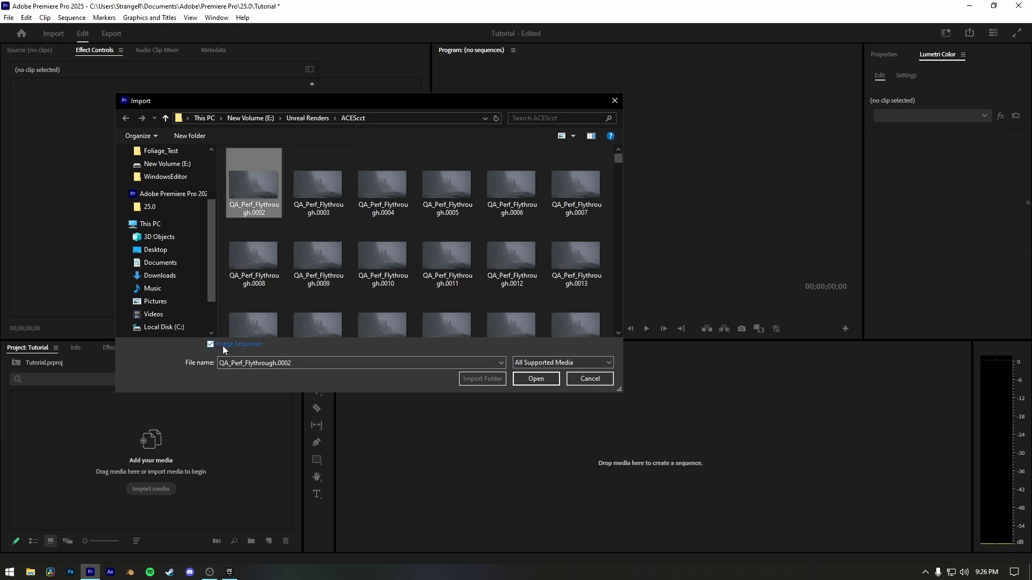
left_click(536, 383)
left_click_drag(348, 436, 388, 435)
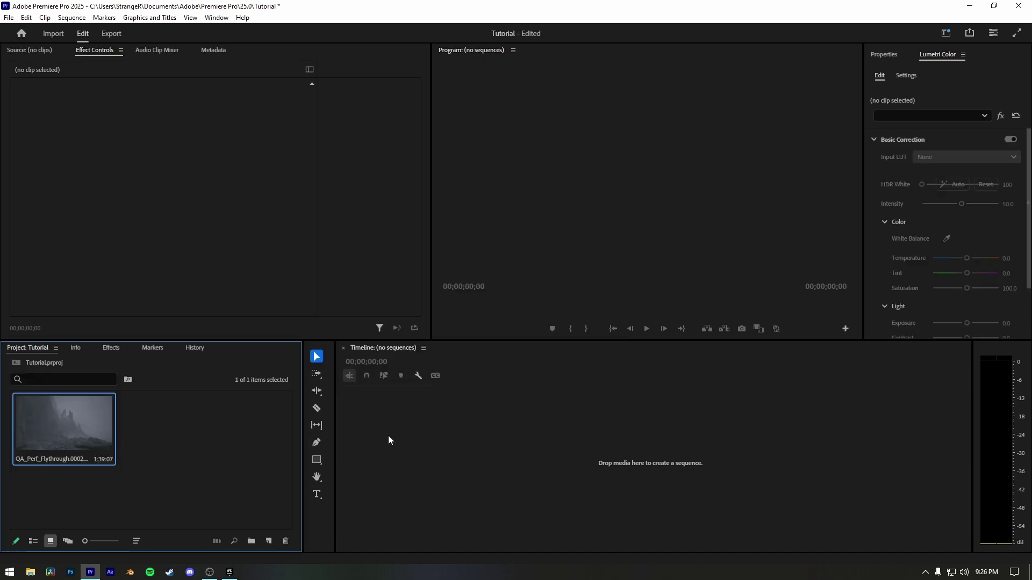
- Preview the new sequence and return the playhead to the start
key("space")
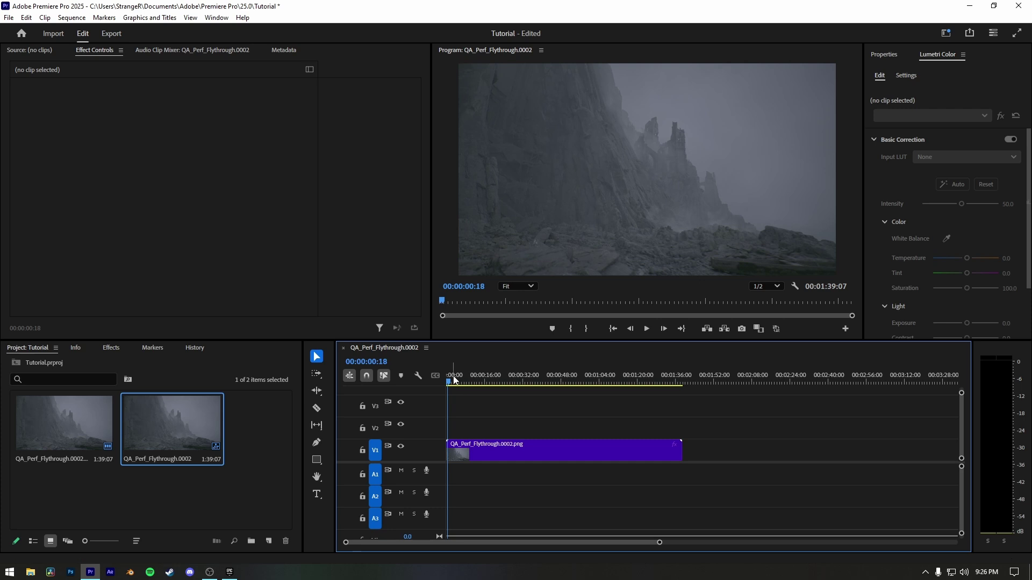
key("space")
key("Home")
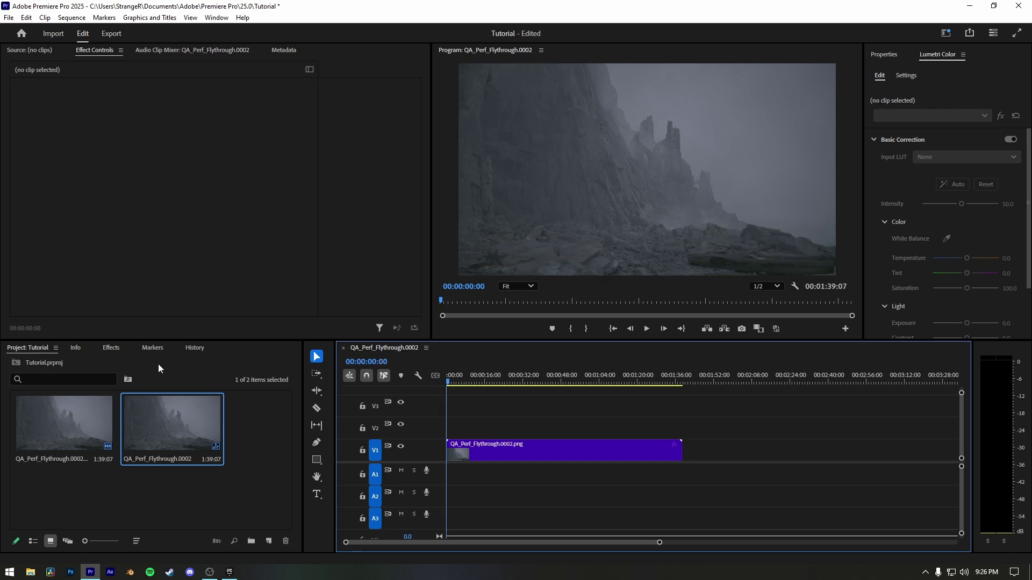
- Search effects for 'Look Desi' and drop Look Designer 3 onto the flythrough clip
left_click(119, 350)
left_click(60, 365)
type("Loo")
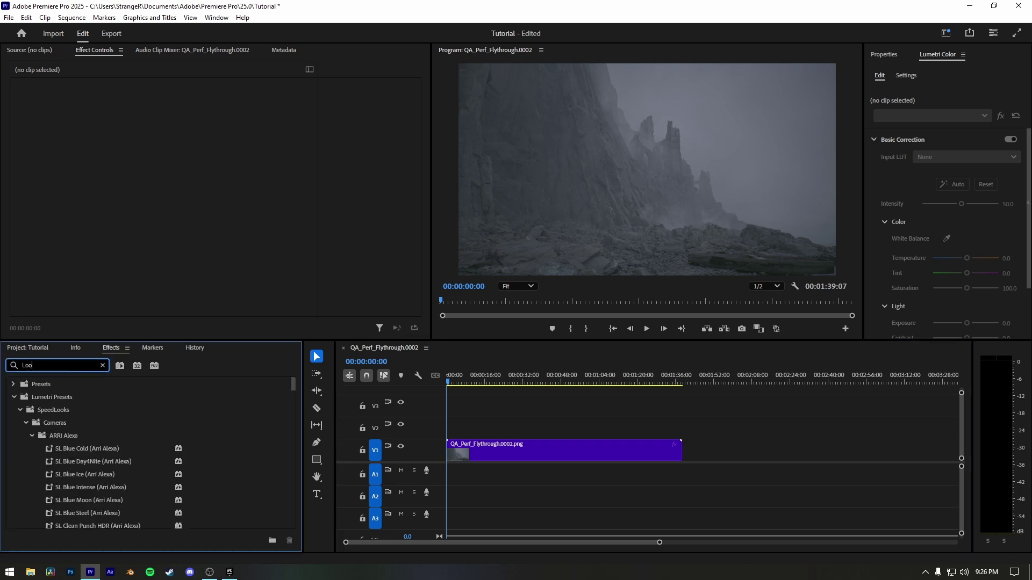
type("k Desig")
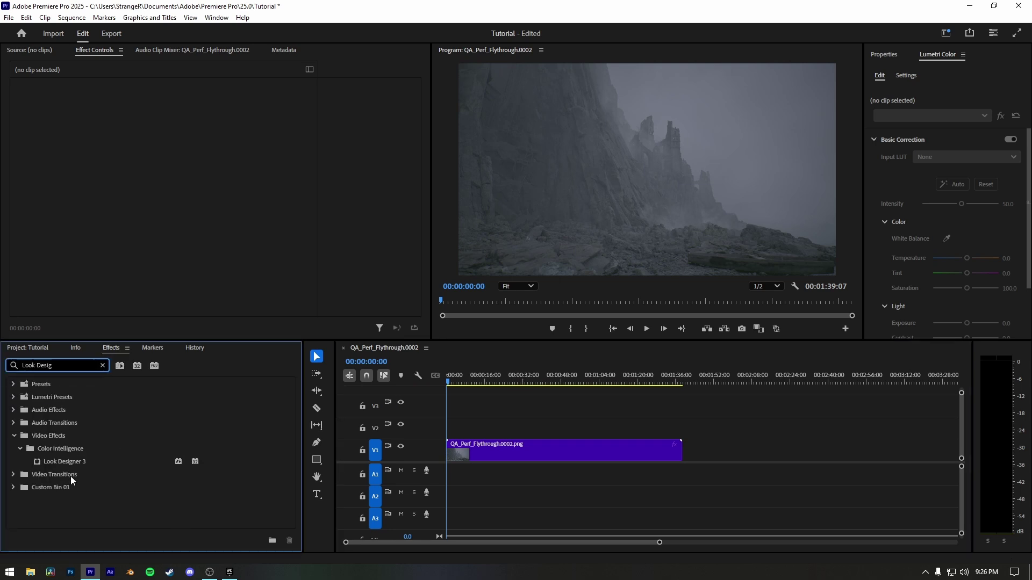
left_click(71, 461)
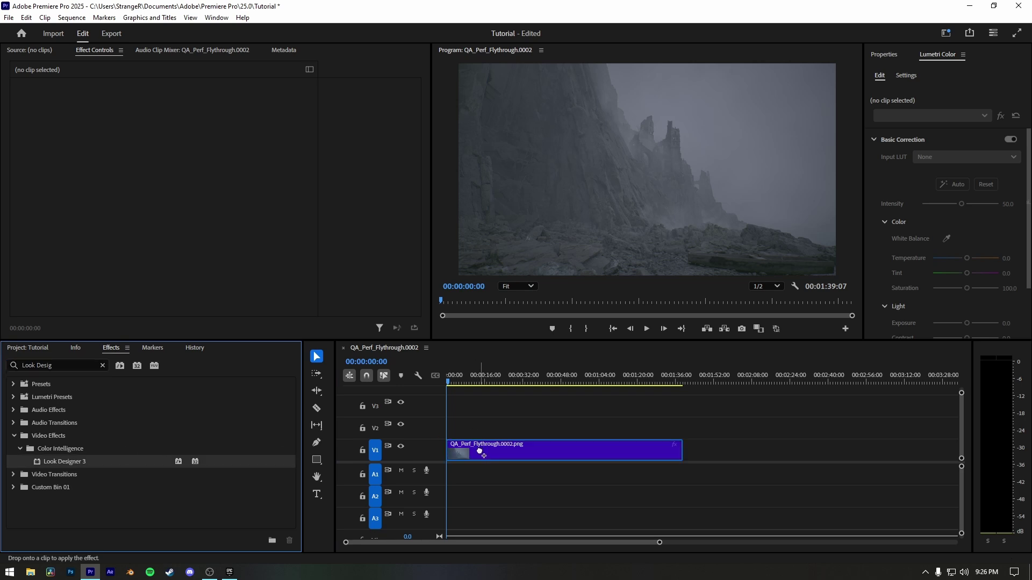
left_click_drag(480, 453, 480, 452)
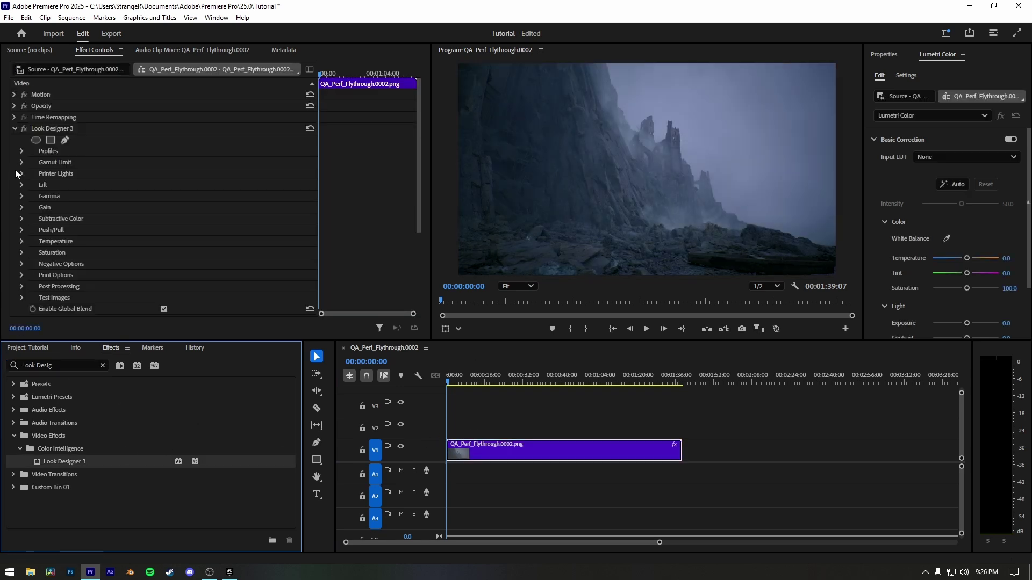
- Set Look Designer 3's input profile to ACEScct, review playback, and reopen the output profile list
left_click(20, 150)
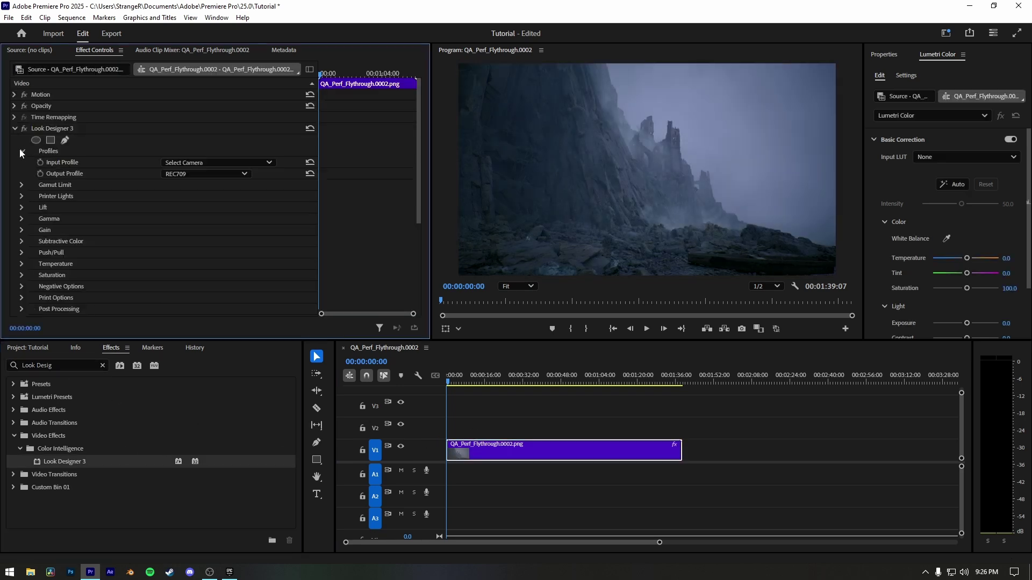
left_click(236, 163)
left_click(203, 191)
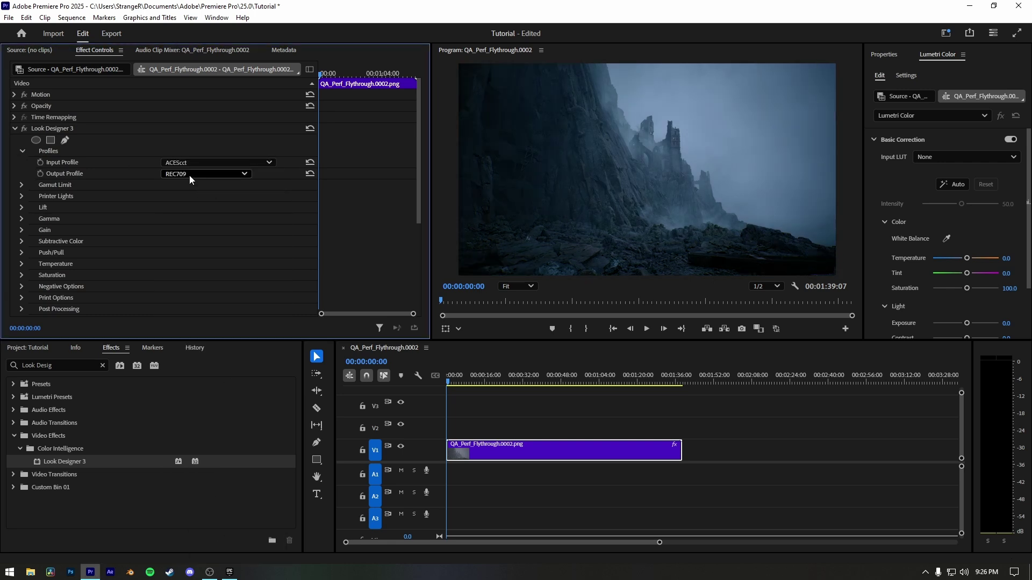
left_click(199, 174)
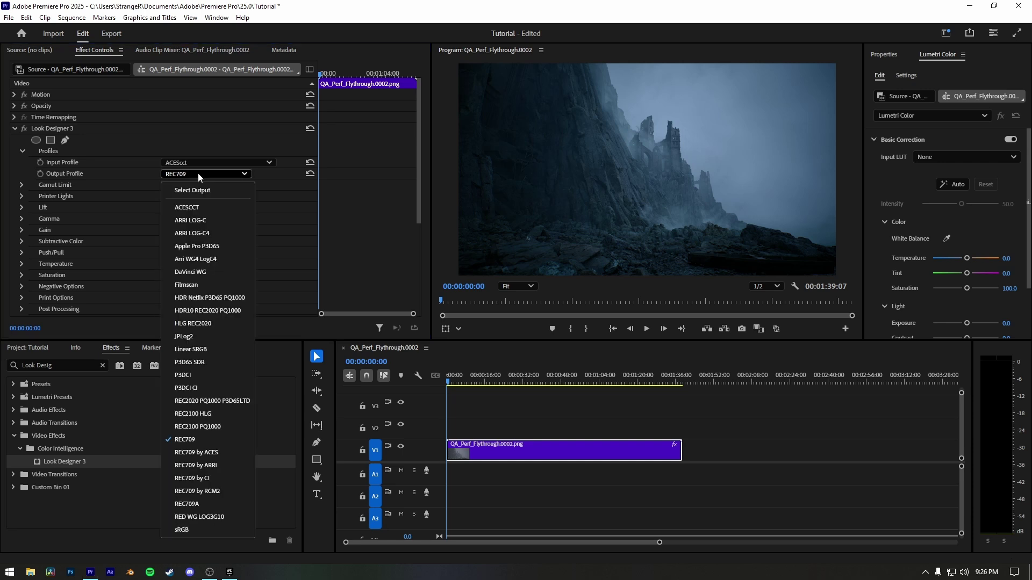
left_click(198, 173)
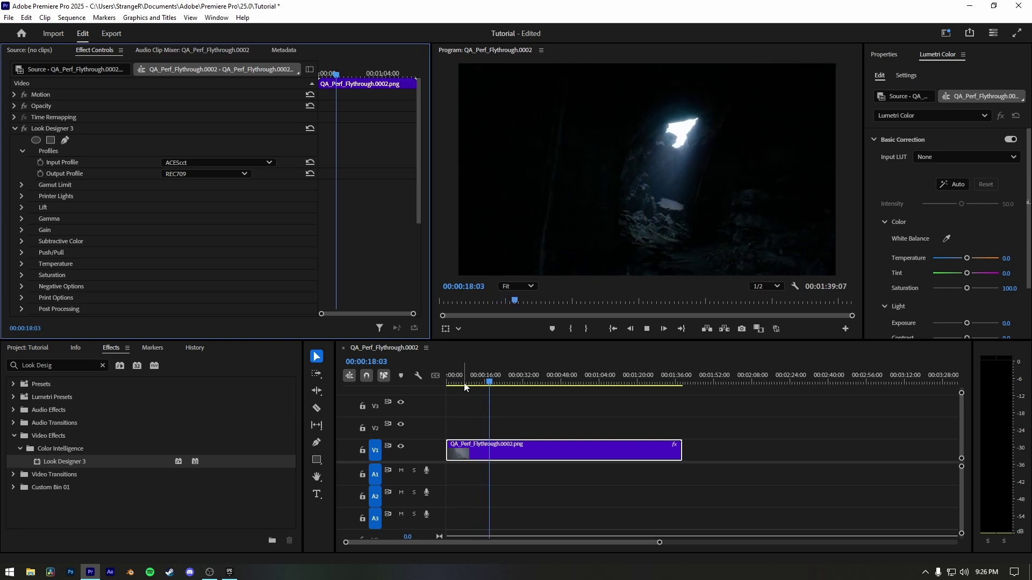
key("space")
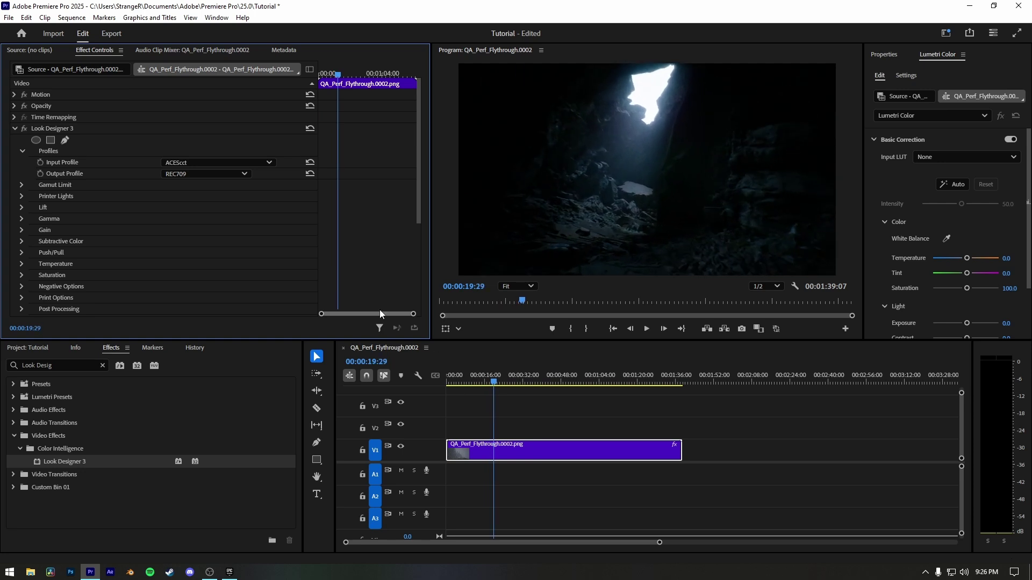
left_click(201, 176)
- Set output to REC709 by ACES, re-import QA_Perf_Flythrough.0002 and build a sequence from it
left_click(199, 450)
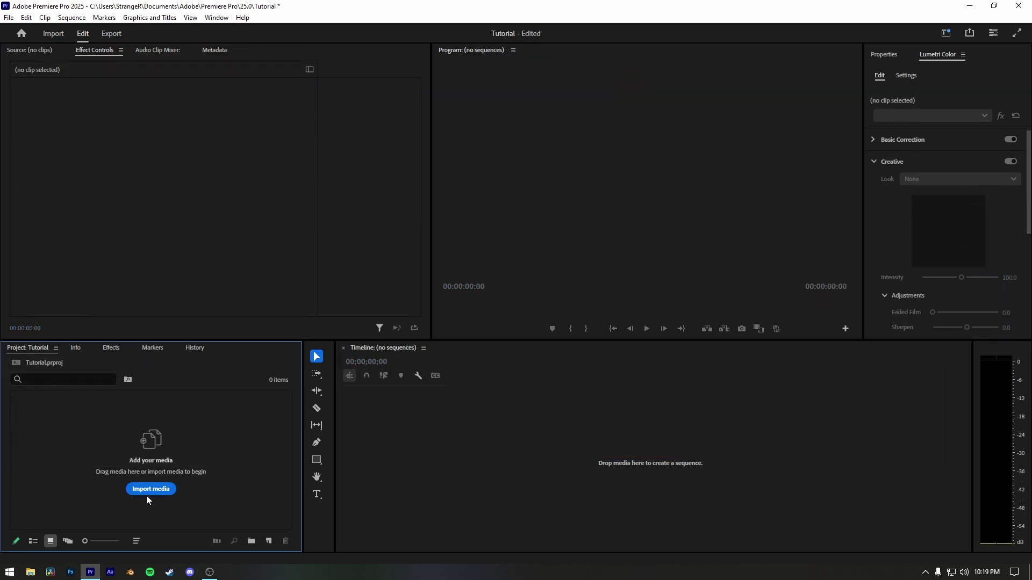
left_click(152, 491)
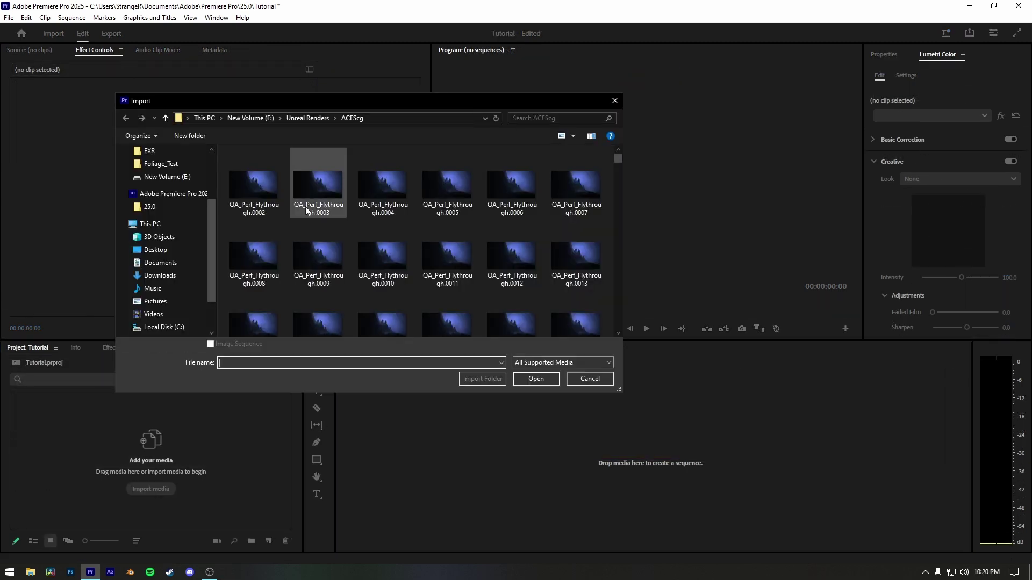
left_click(253, 177)
left_click(532, 380)
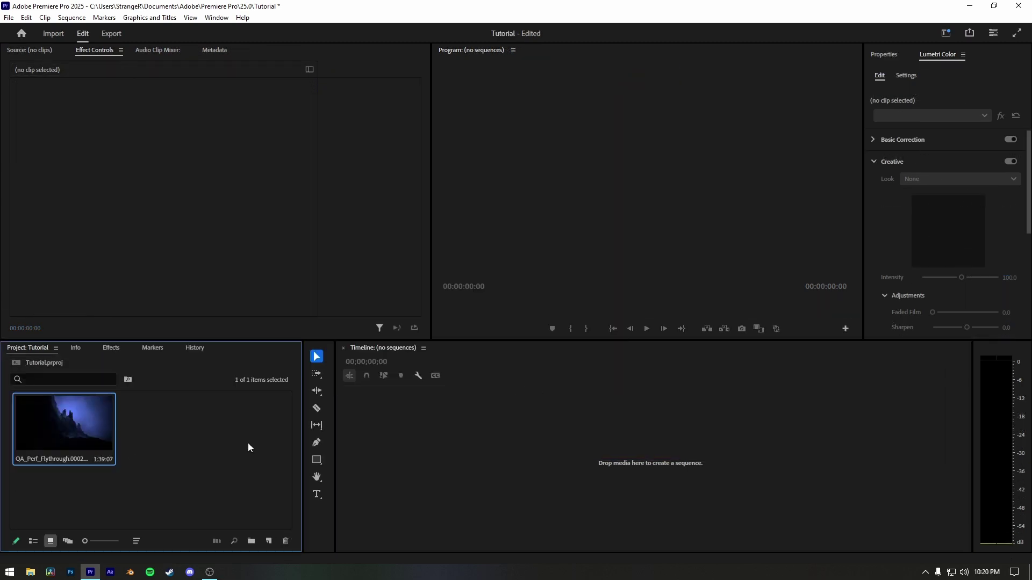
left_click_drag(92, 430, 430, 440)
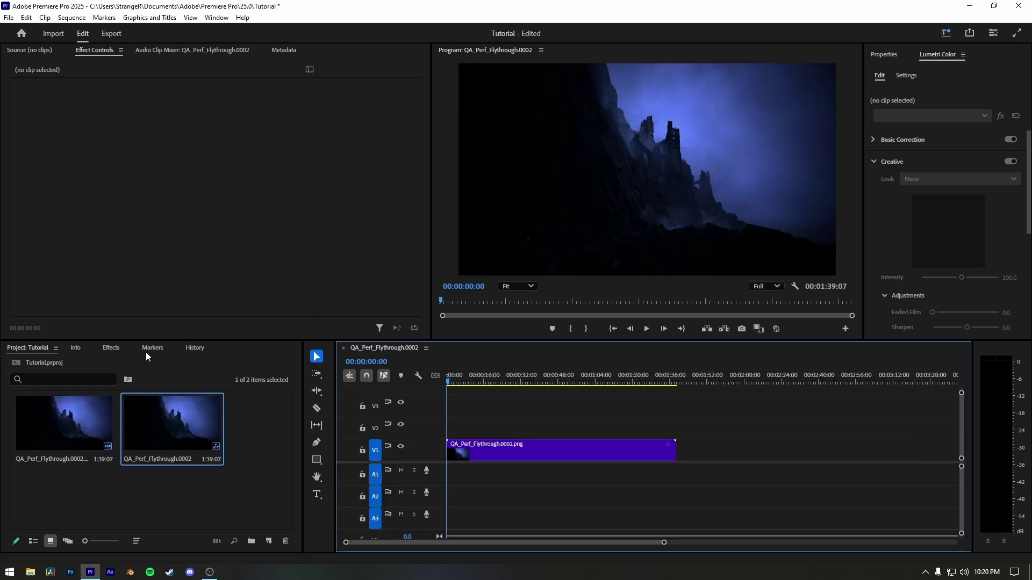
- Import the ACEScg .prfpset preset from drive E: into the Presets folder
left_click(110, 348)
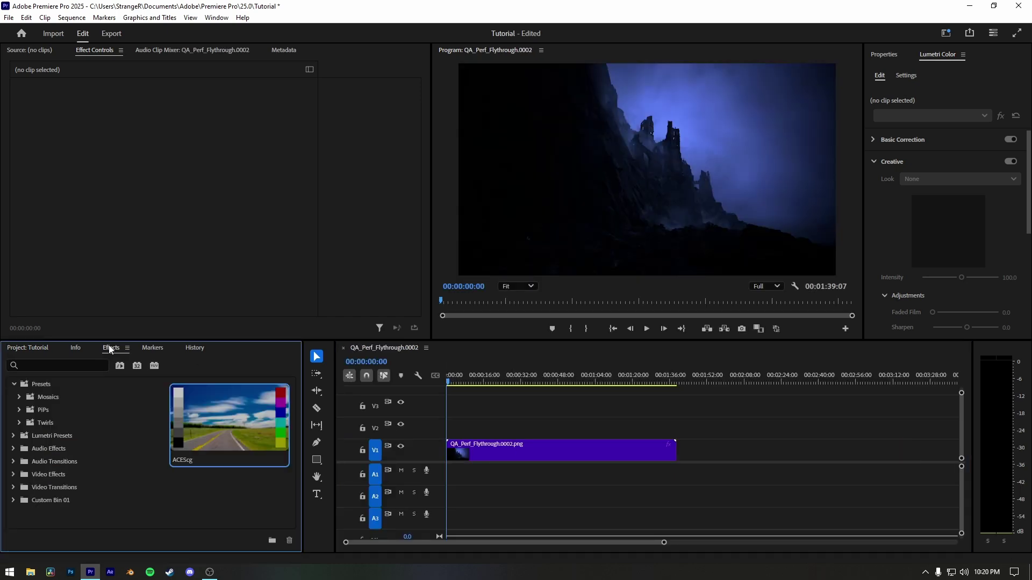
left_click(19, 398)
right_click(46, 412)
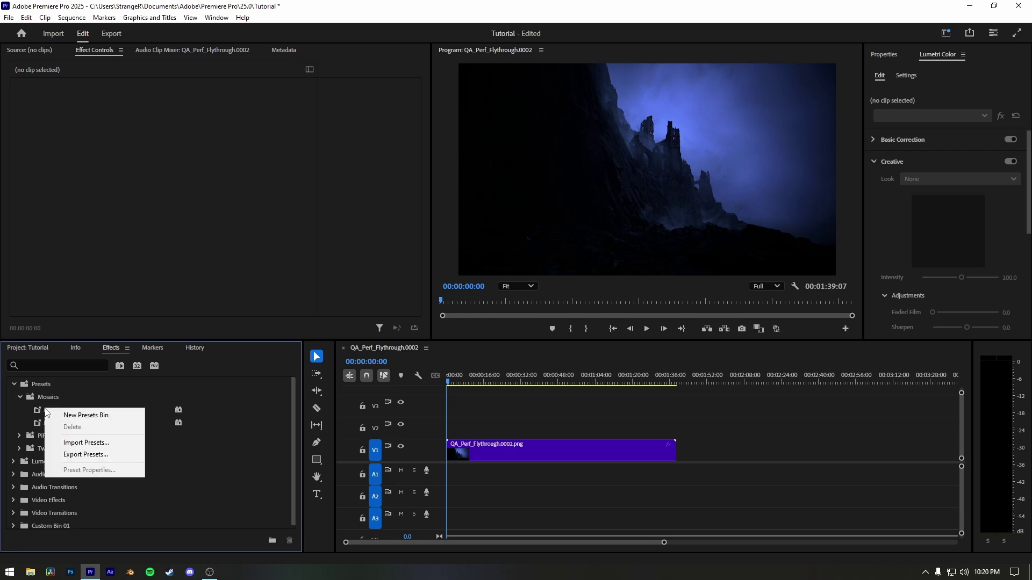
left_click(68, 443)
scroll(172, 248, "down", 5)
left_click(166, 298)
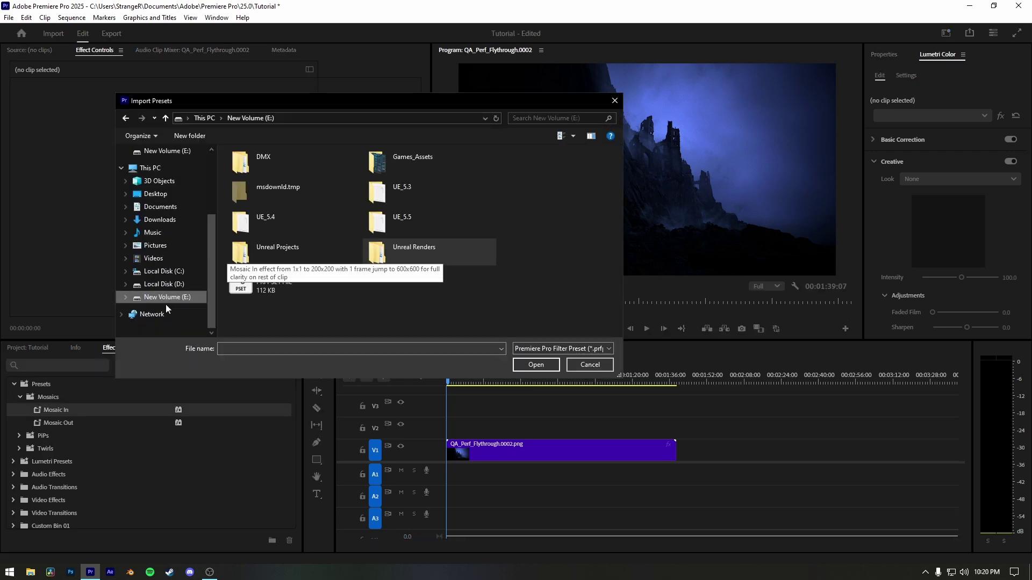
left_click(276, 290)
left_click(536, 364)
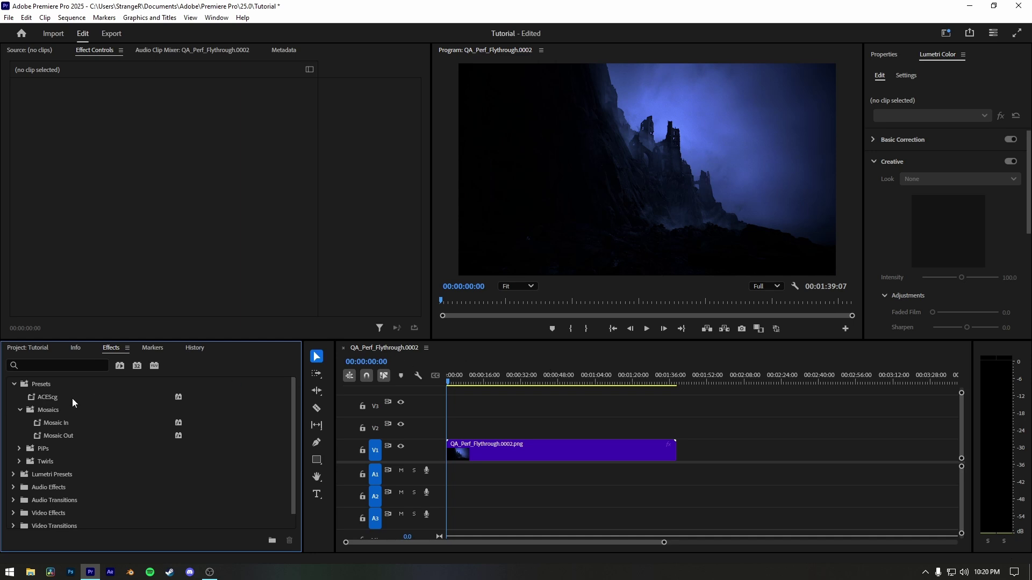
- Apply the ACEScg preset to the V1 flythrough clip and collapse Presets
mouse_move(56, 395)
left_click_drag(42, 394, 472, 458)
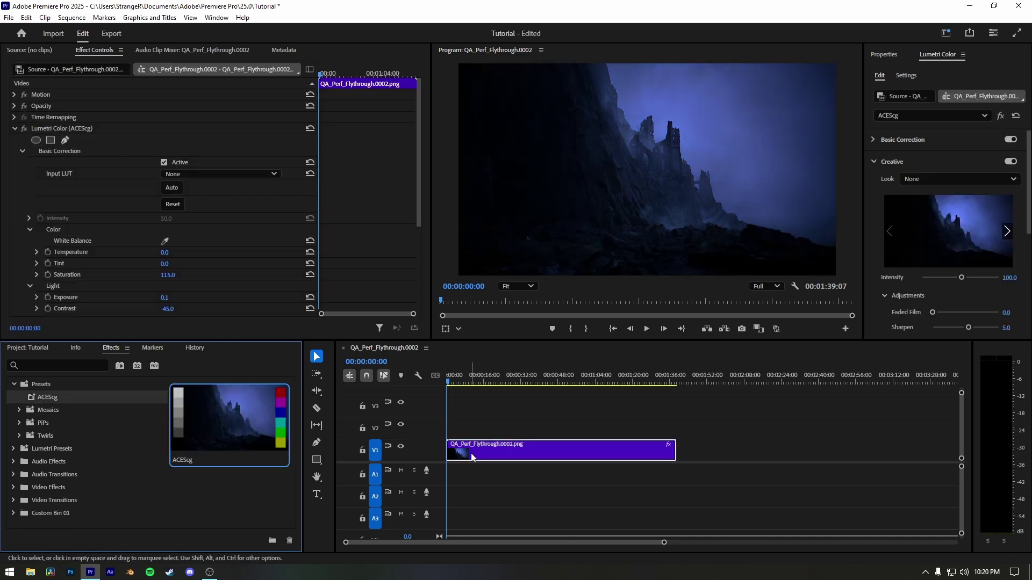
left_click(14, 384)
key("space")
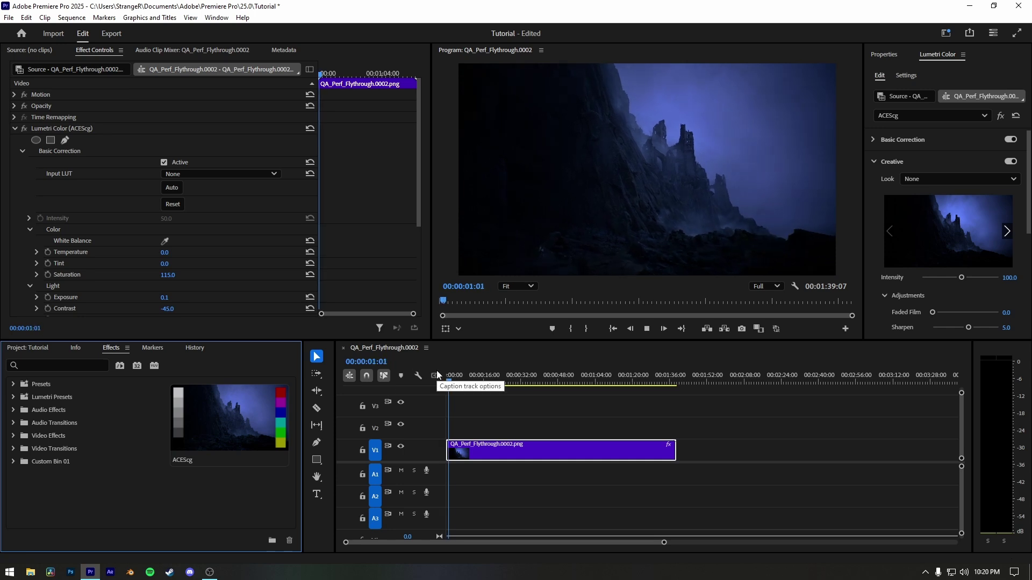